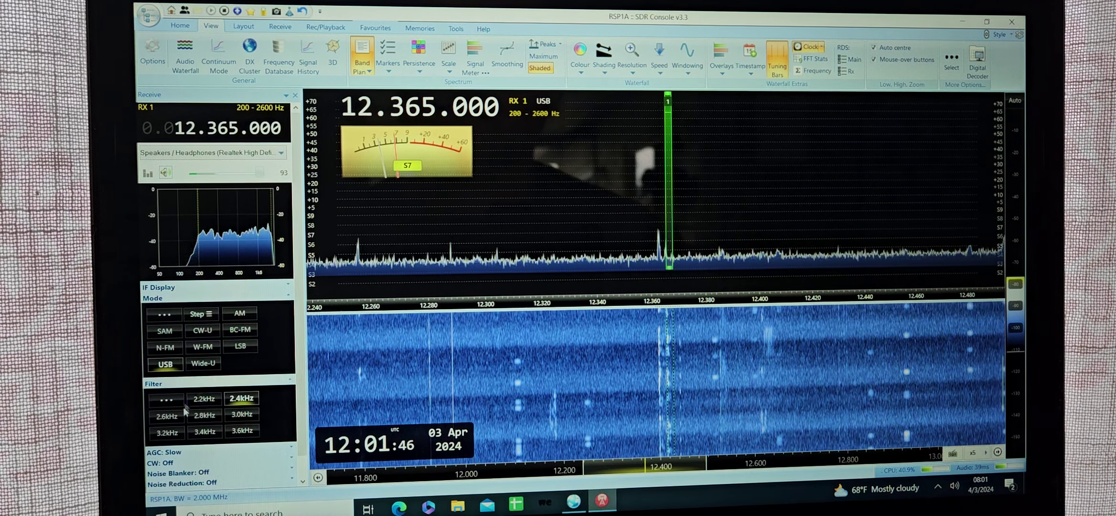
- Try 2.6 and 3.0 kHz filters, then settle on 2.8 kHz for a 100–2900 Hz passband
left_click(165, 418)
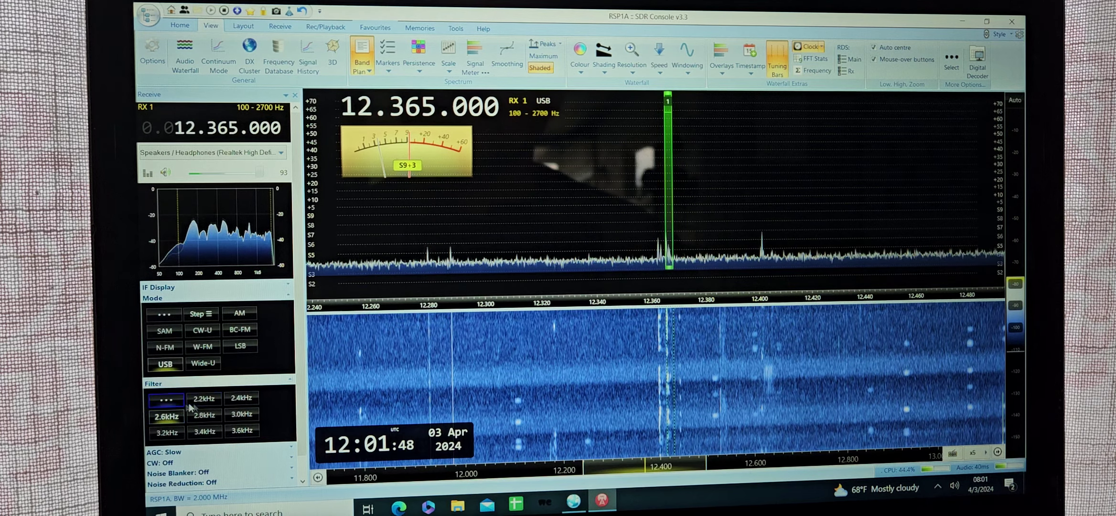
left_click(243, 417)
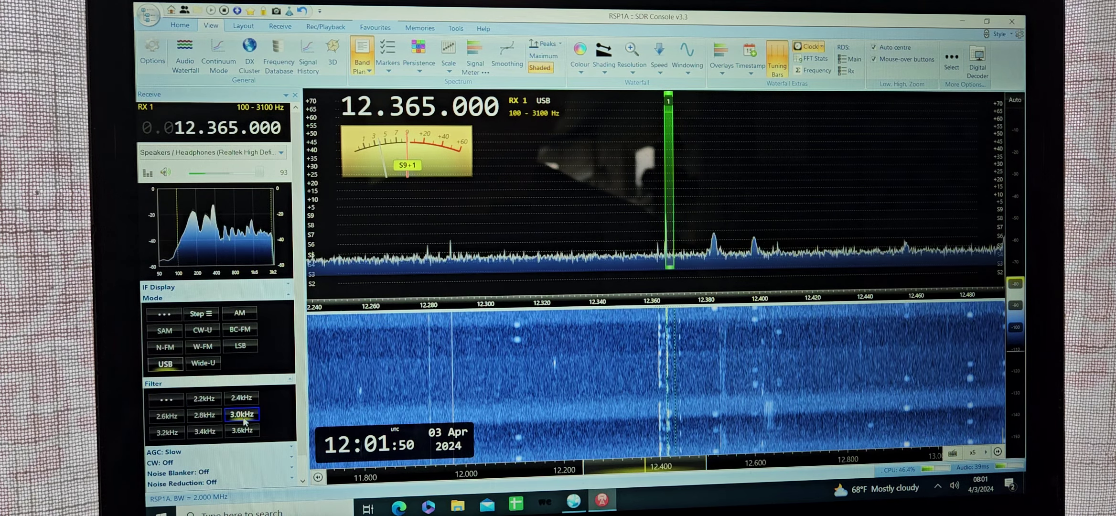
left_click(208, 417)
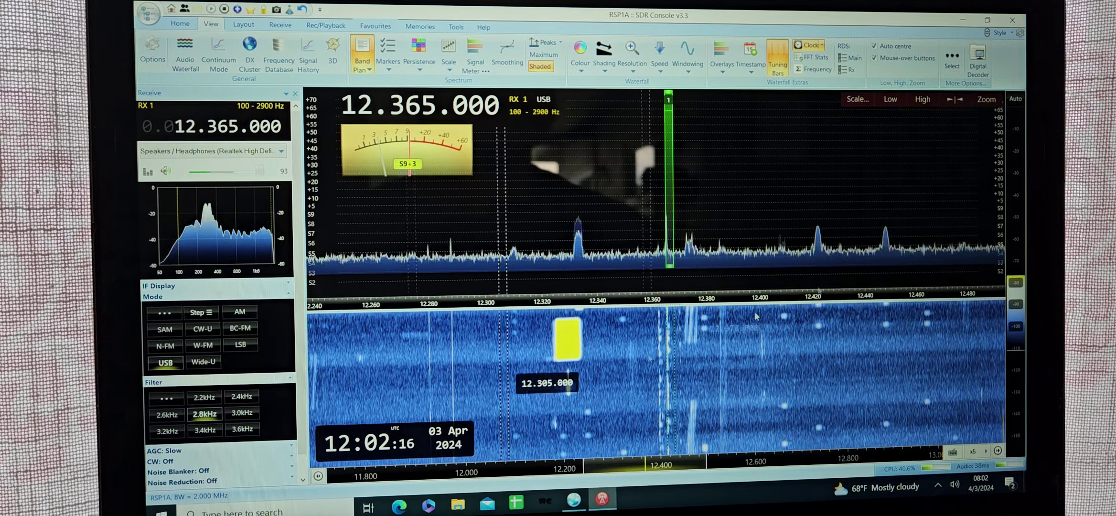
- Briefly retune to 12.489 MHz, then zoom the spectrum in around 12.365 MHz
left_click(995, 111)
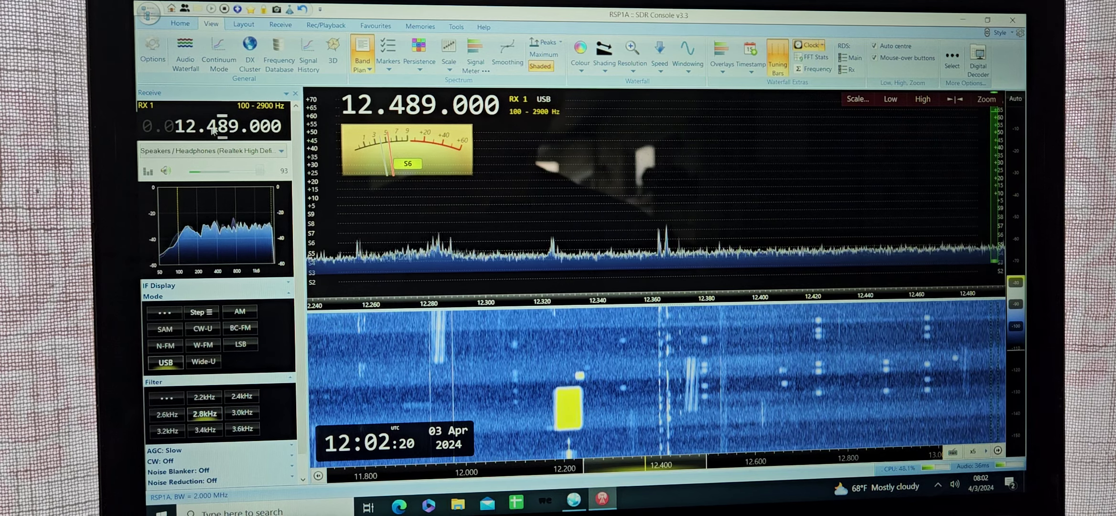
scroll(212, 127, "down", 1)
scroll(224, 133, "down", 1)
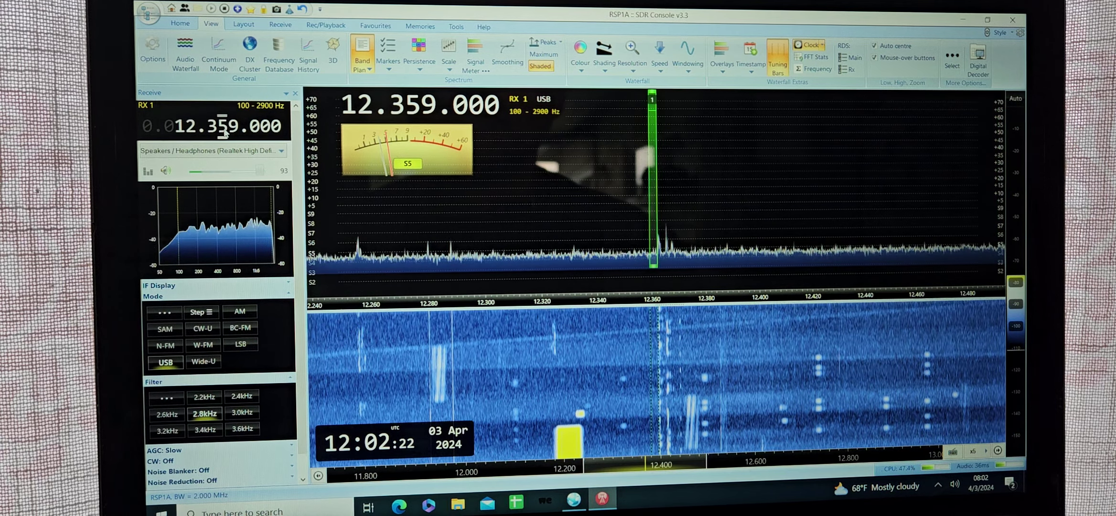
scroll(226, 131, "up", 1)
scroll(232, 131, "down", 2)
scroll(232, 132, "down", 1)
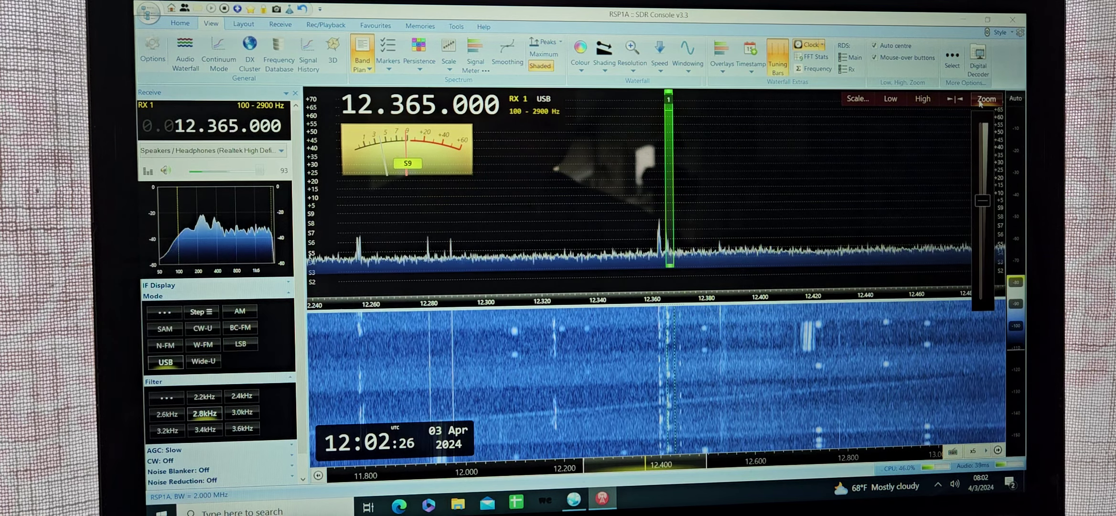
left_click_drag(982, 200, 983, 177)
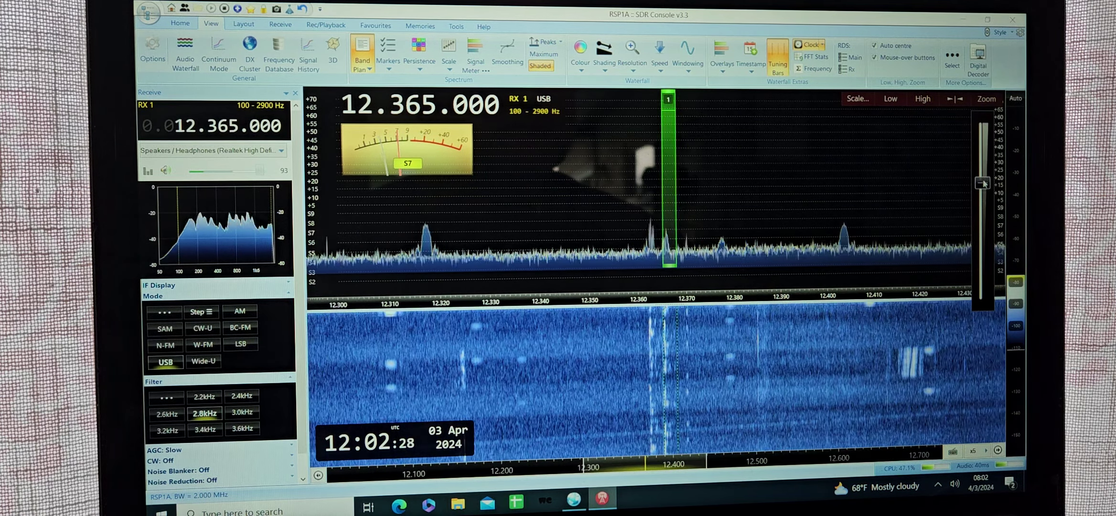